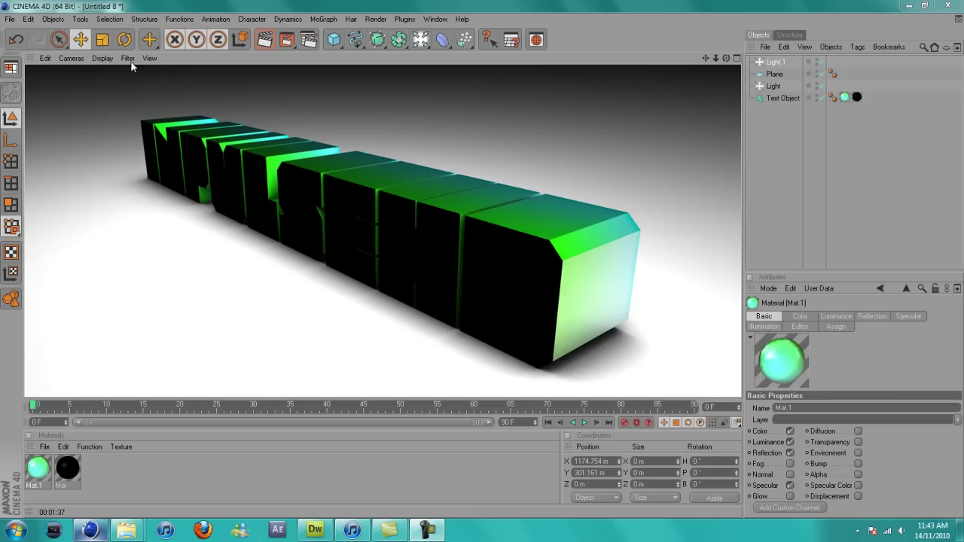
# Step: Start a new scene and add a MoGraph Text object reading "inpulsehd"
pyautogui.click(13, 19)
pyautogui.click(26, 30)
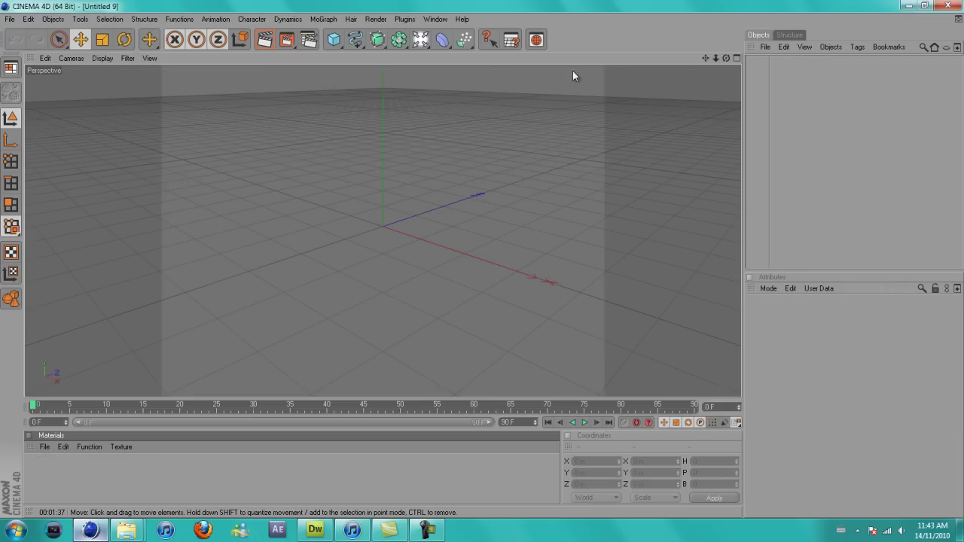
pyautogui.click(324, 20)
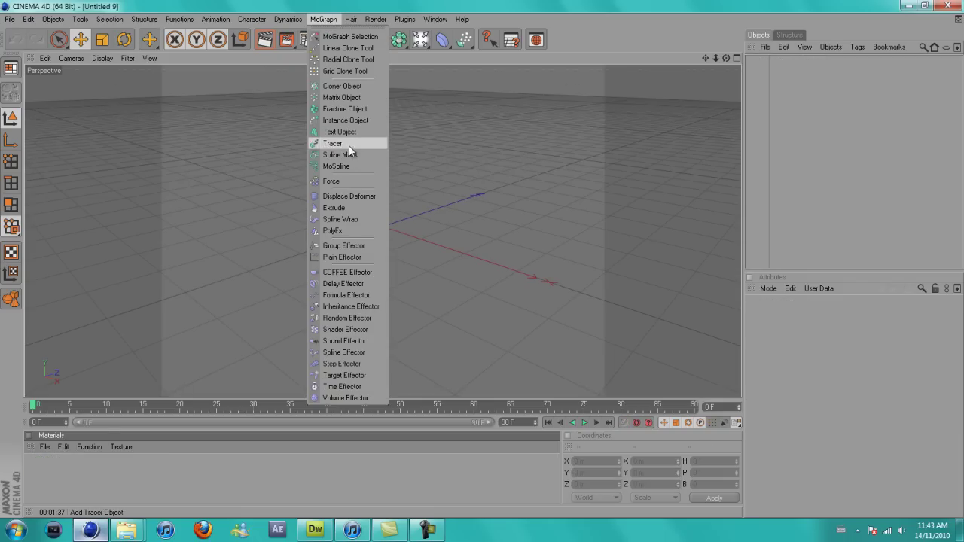
pyautogui.click(353, 131)
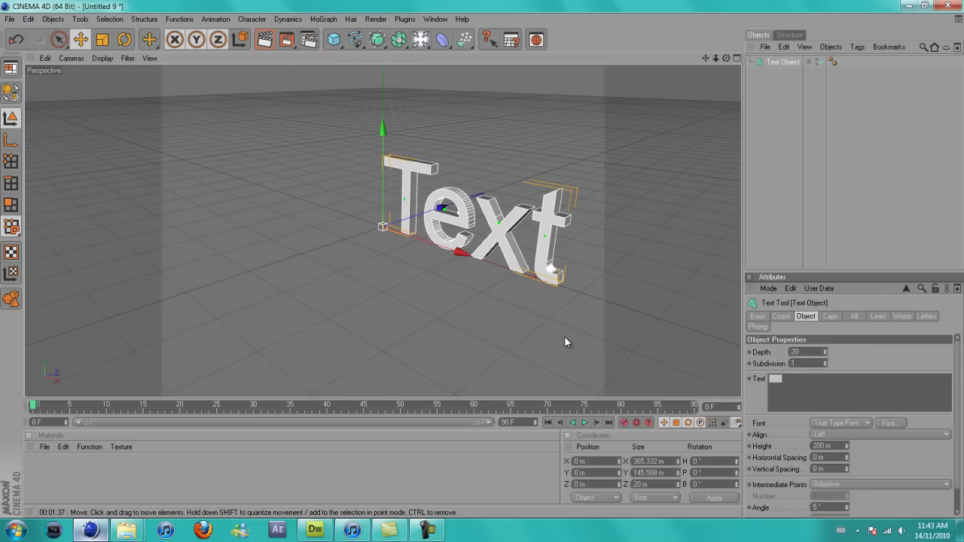
pyautogui.write('inpulsehd')
pyautogui.press('Tab')
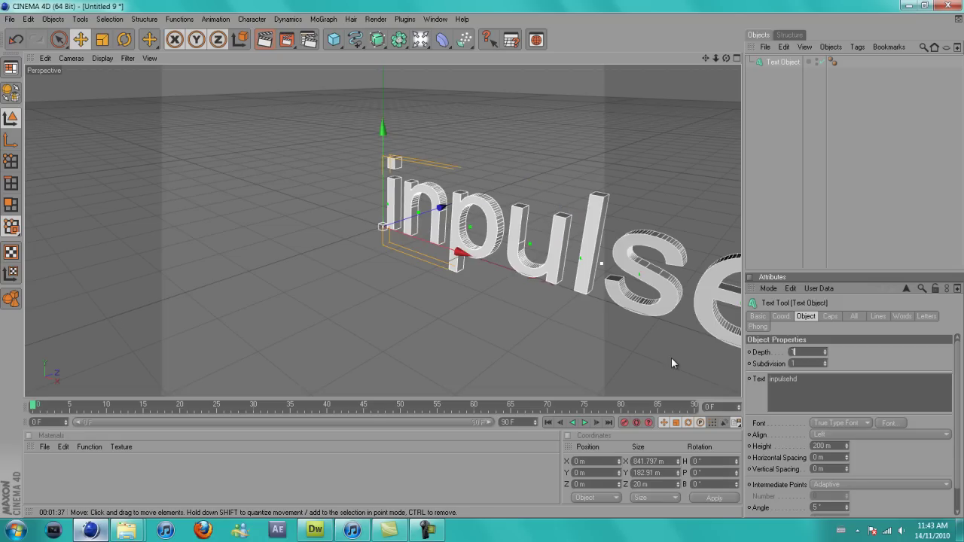
# Step: Set the text's depth to 150 and its font to Mod
pyautogui.write('150')
pyautogui.press('Tab')
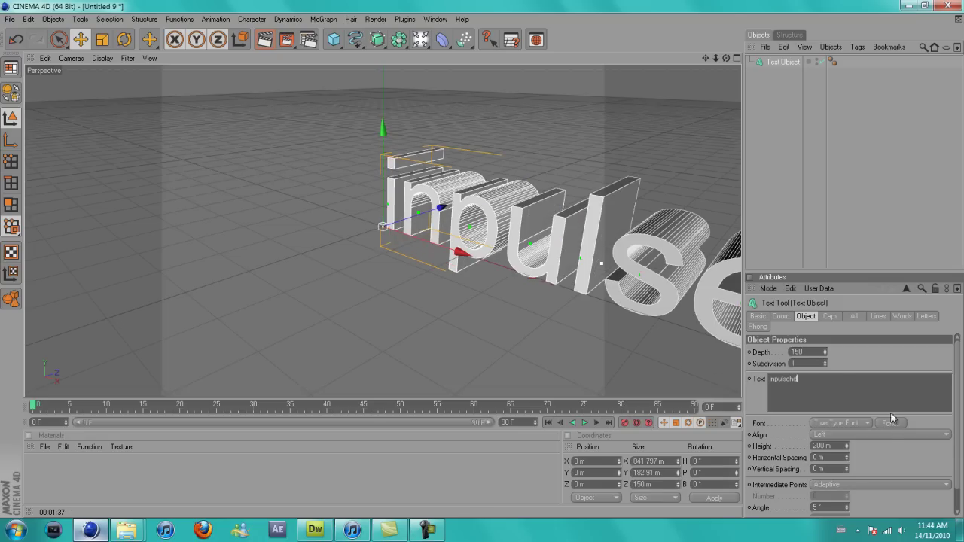
pyautogui.click(889, 423)
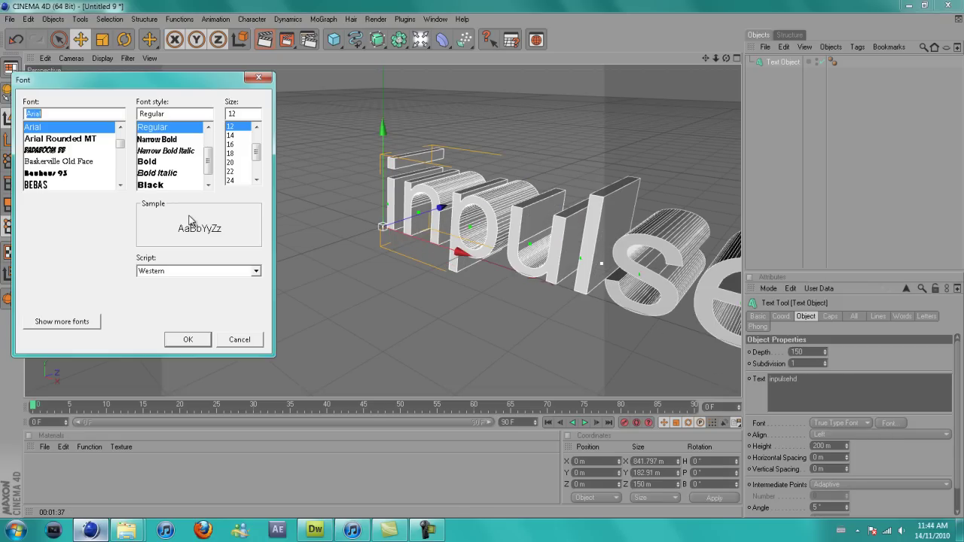
pyautogui.write('Mod')
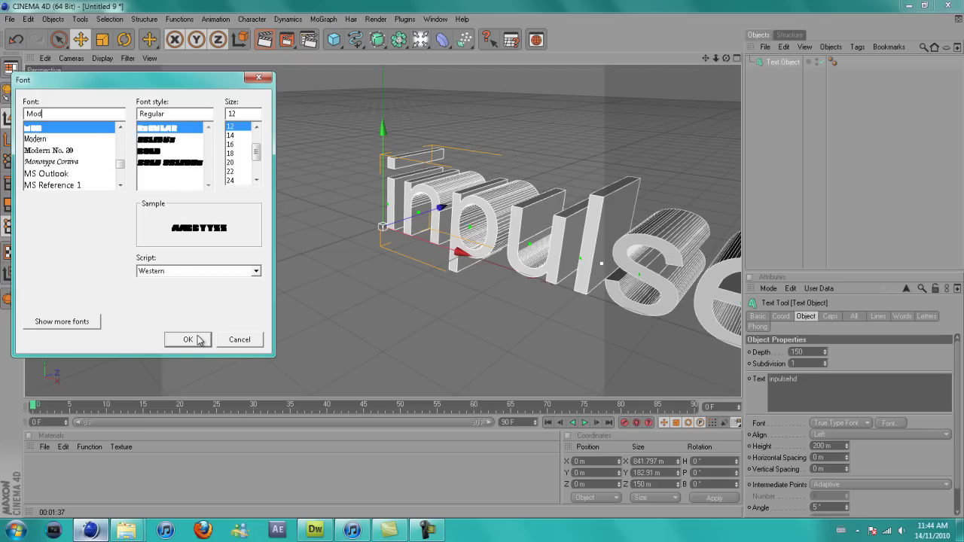
pyautogui.click(198, 339)
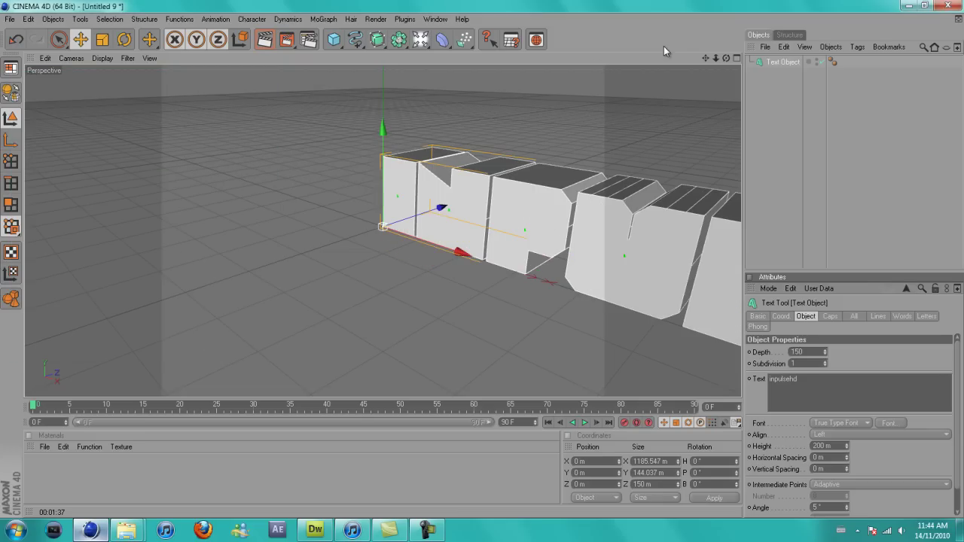
# Step: Add a plane beneath the text with its width and height both set to 4000000 m
pyautogui.moveTo(706, 58); pyautogui.dragTo(445, 151)
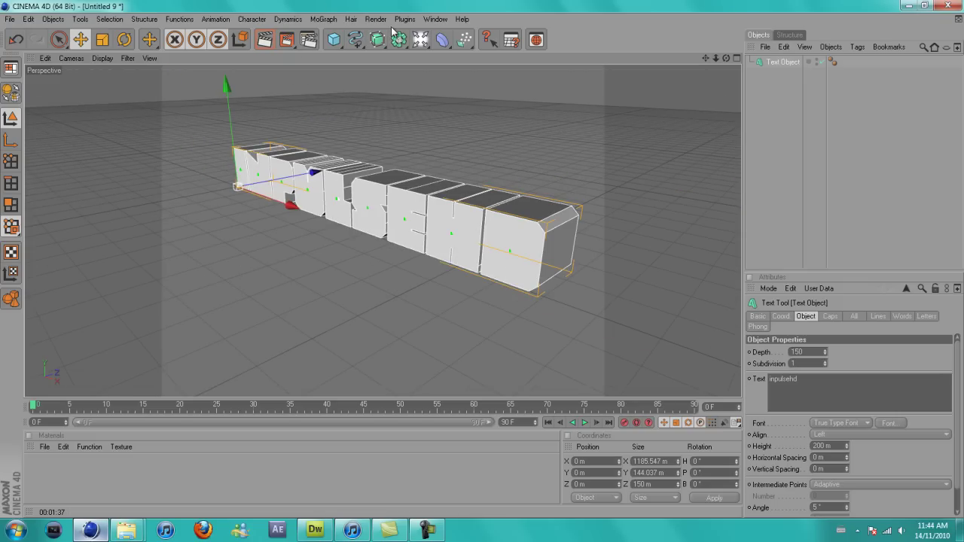
pyautogui.moveTo(333, 39); pyautogui.dragTo(447, 79)
pyautogui.click(810, 342)
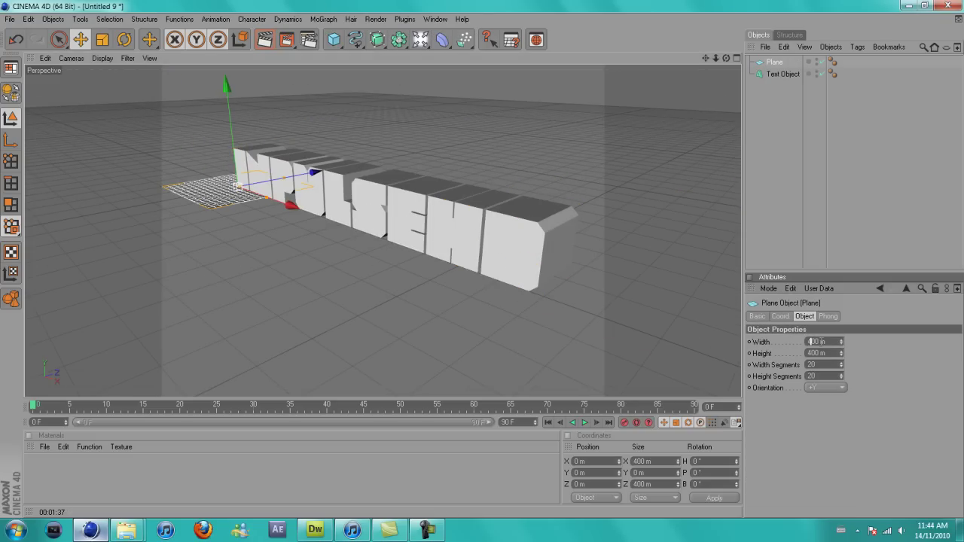
pyautogui.press('Return')
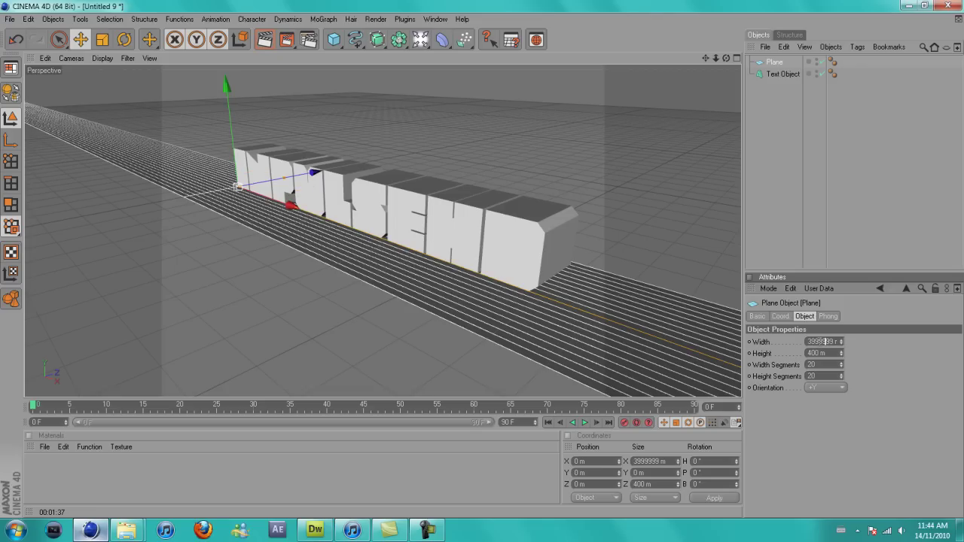
pyautogui.scroll(1, 826, 341)
pyautogui.press('Return')
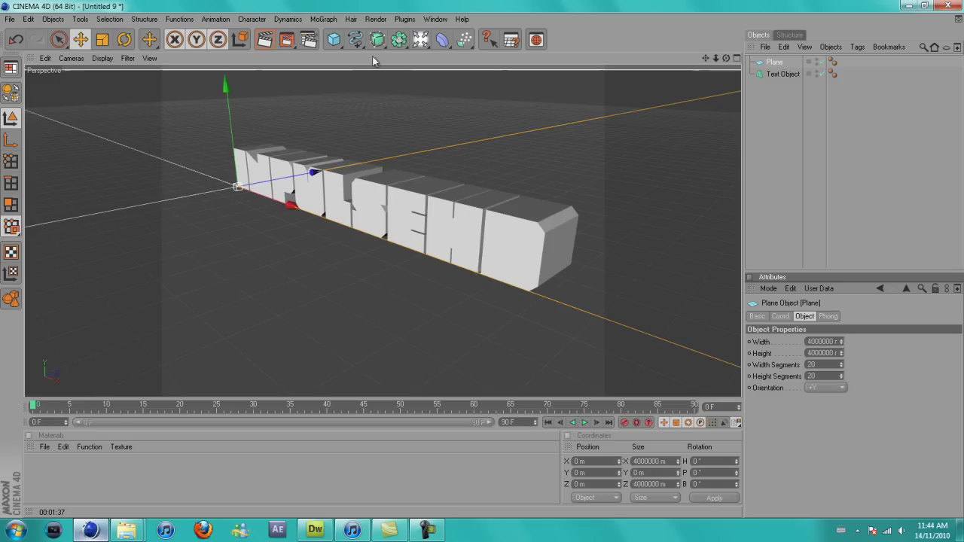
# Step: Add two omni lights, one raised to about Y 503 m and the other placed at about X 1050 m, Y 320 m
pyautogui.click(421, 40)
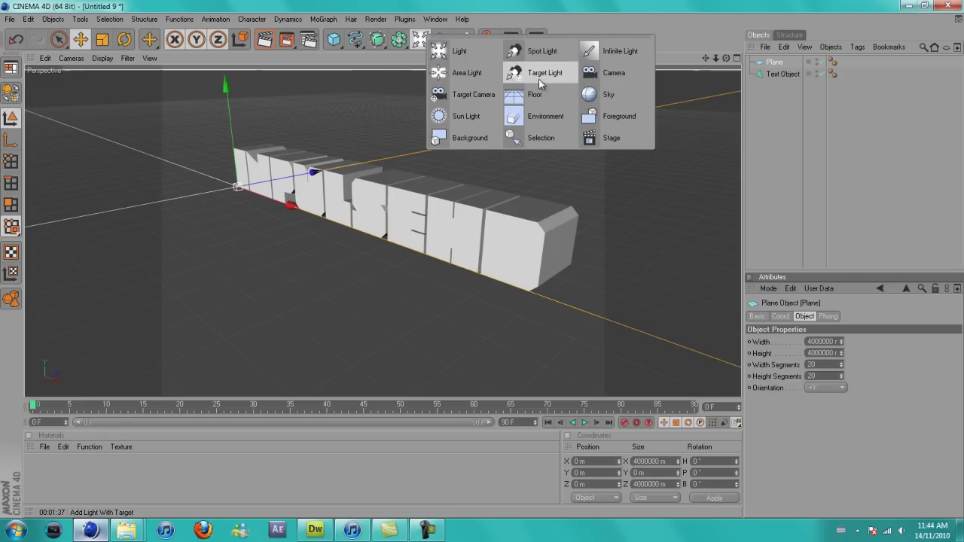
pyautogui.click(452, 50)
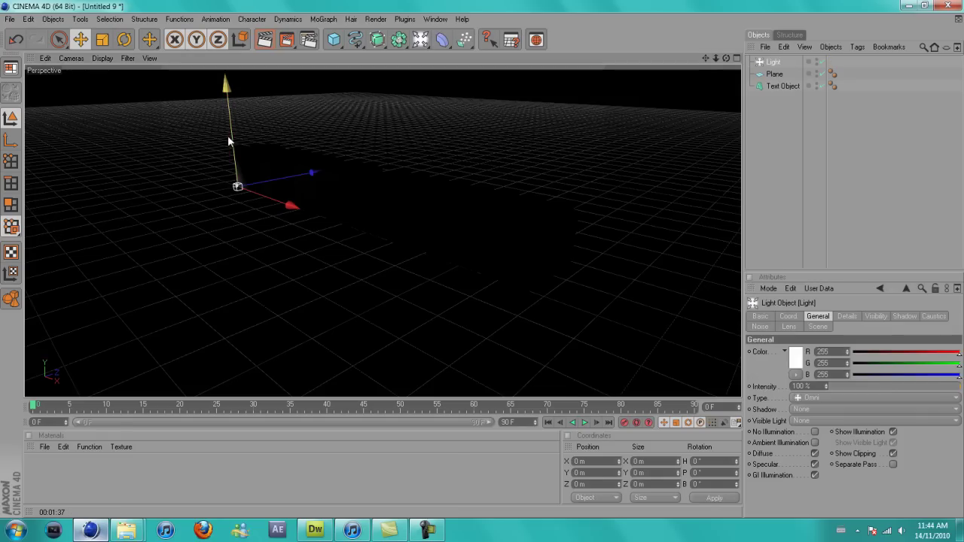
pyautogui.moveTo(227, 106); pyautogui.dragTo(483, 263)
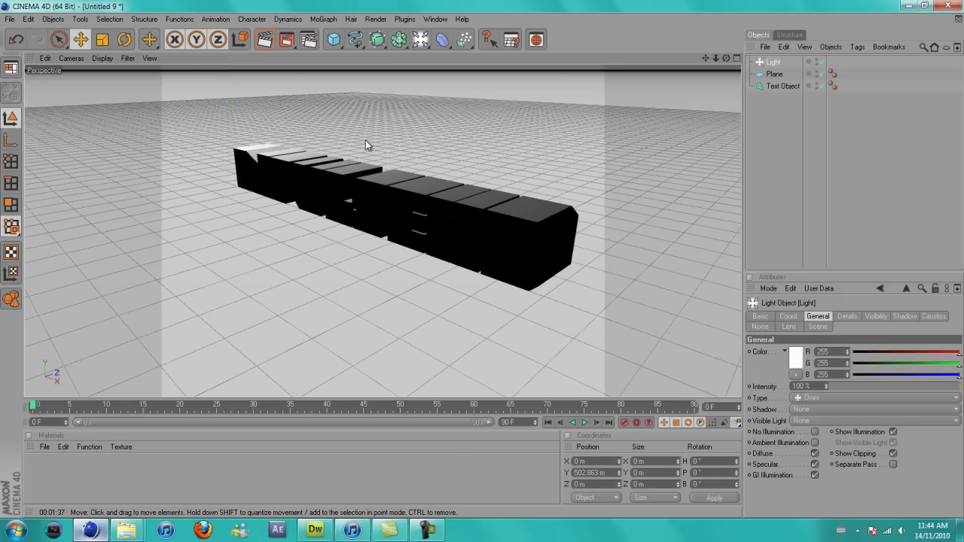
pyautogui.click(421, 40)
pyautogui.moveTo(291, 204); pyautogui.dragTo(482, 259)
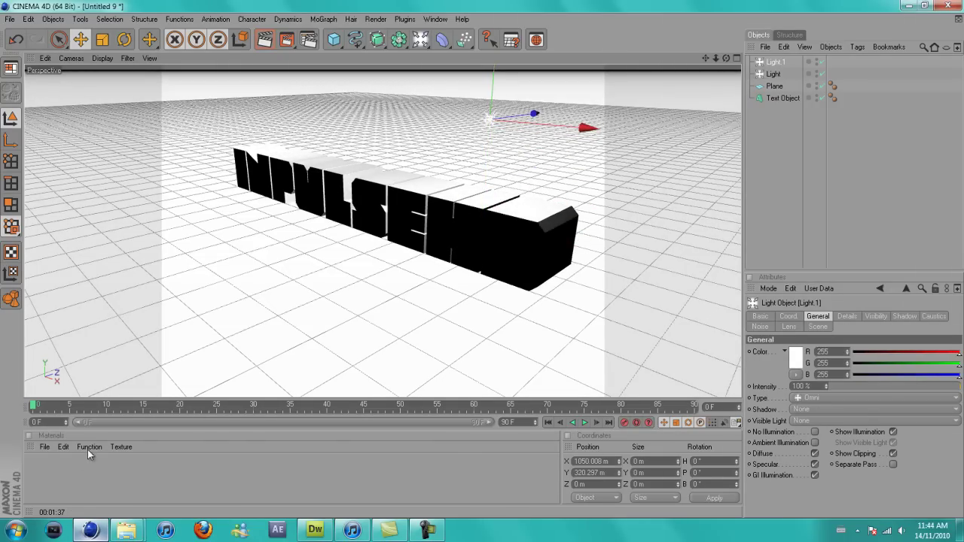
# Step: Create a new material and set its color to dark grey, RGB 38, 38, 38
pyautogui.doubleClick(76, 473)
pyautogui.doubleClick(36, 470)
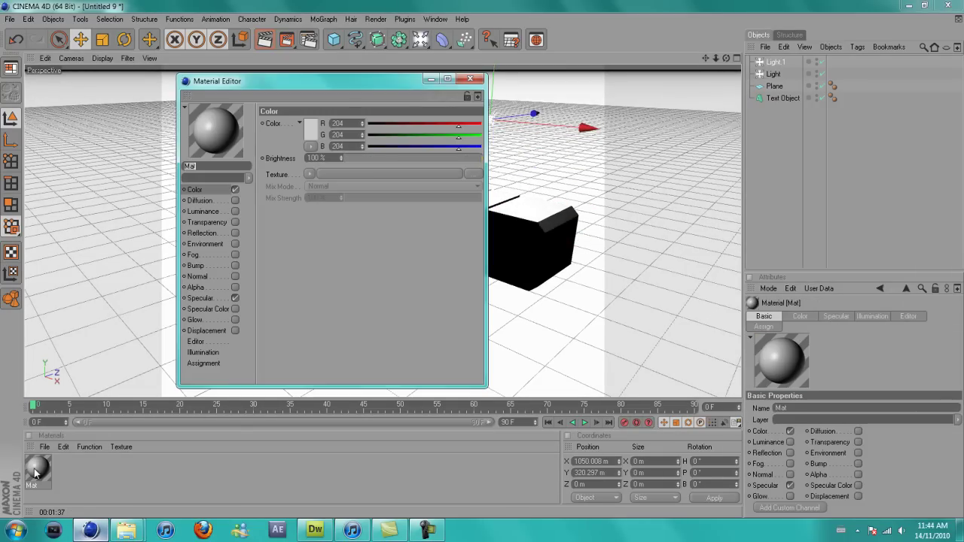
pyautogui.click(309, 136)
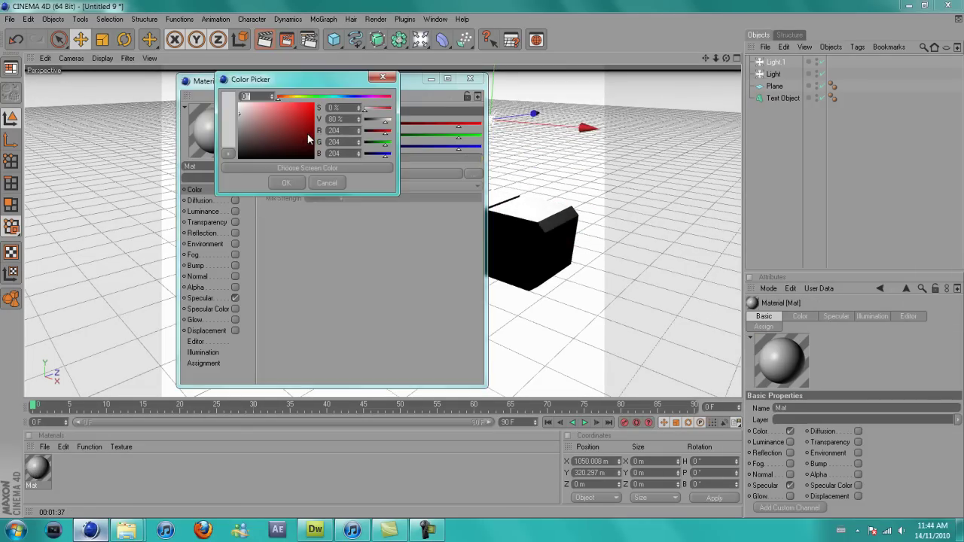
pyautogui.moveTo(253, 140); pyautogui.dragTo(231, 156)
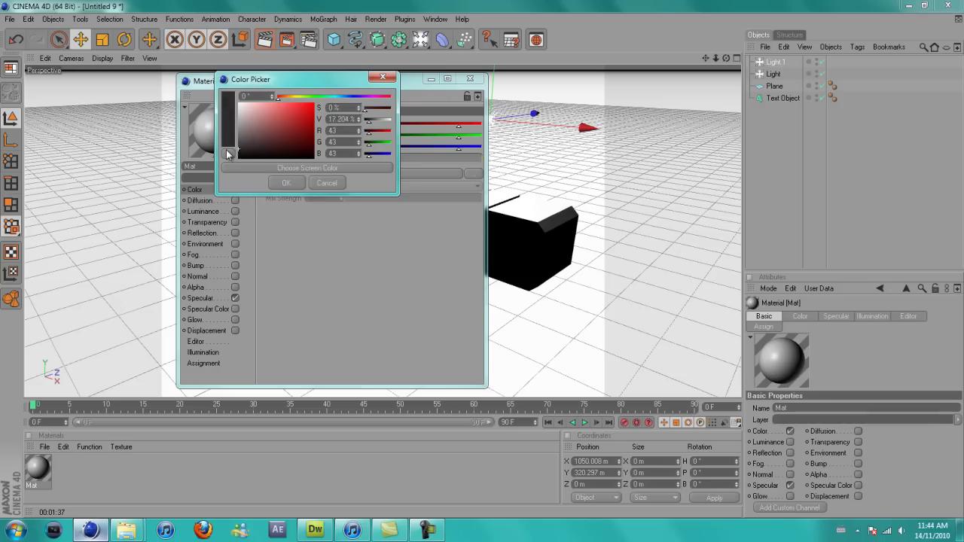
pyautogui.click(287, 183)
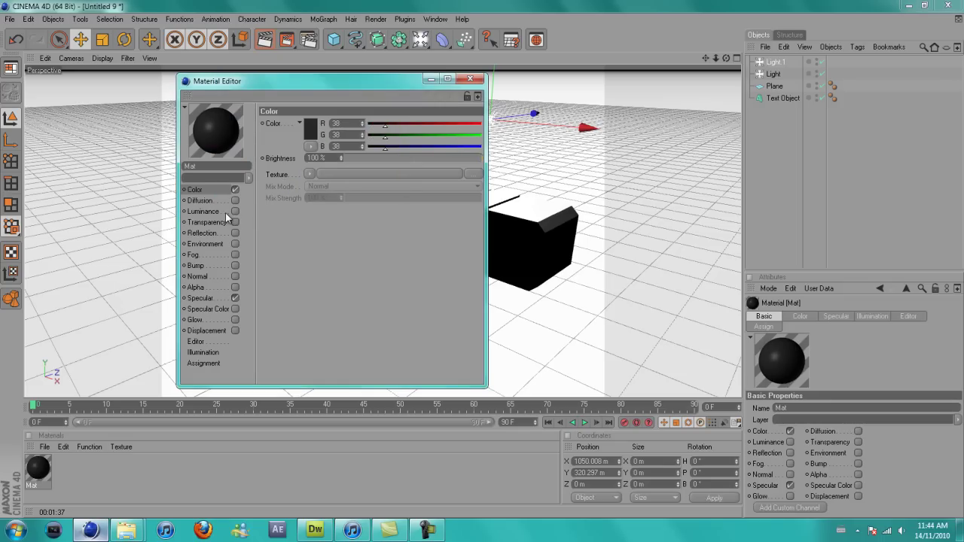
pyautogui.click(479, 82)
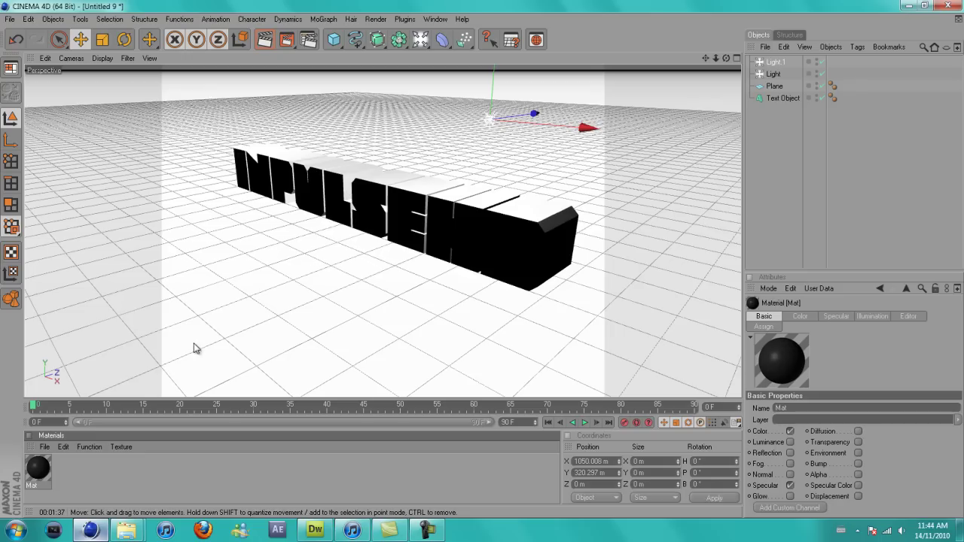
# Step: Apply the dark grey material to the text and restrict it to the front caps through the texture tag's selection
pyautogui.moveTo(38, 467); pyautogui.dragTo(405, 216)
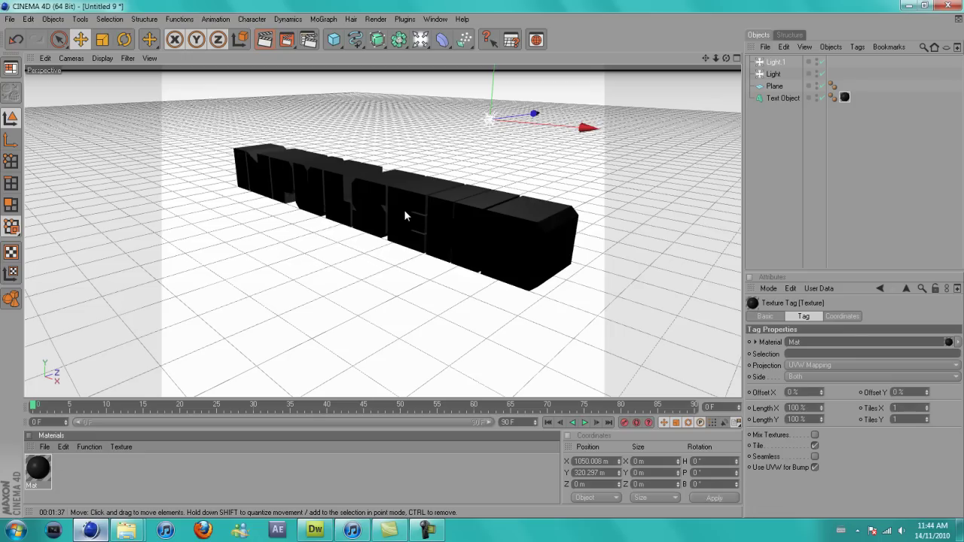
pyautogui.click(805, 353)
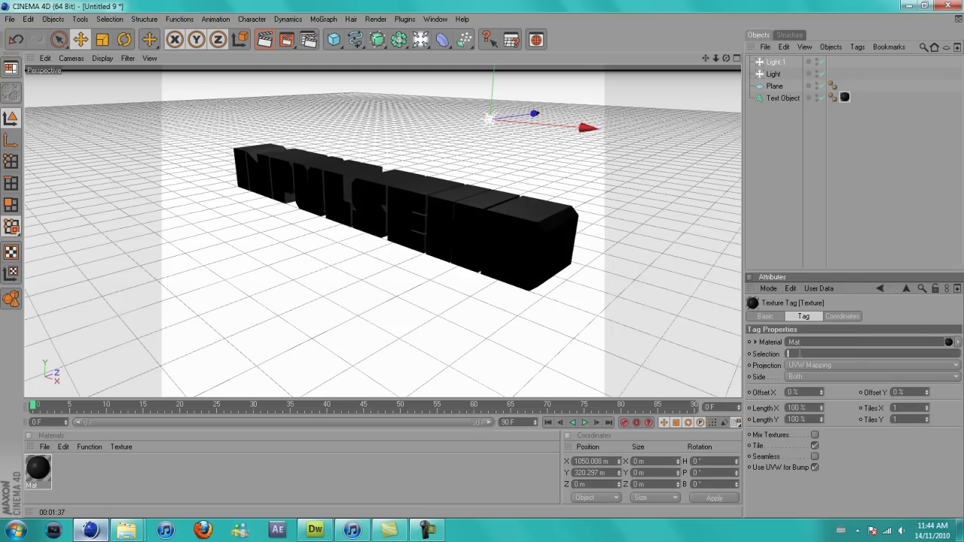
pyautogui.click(772, 212)
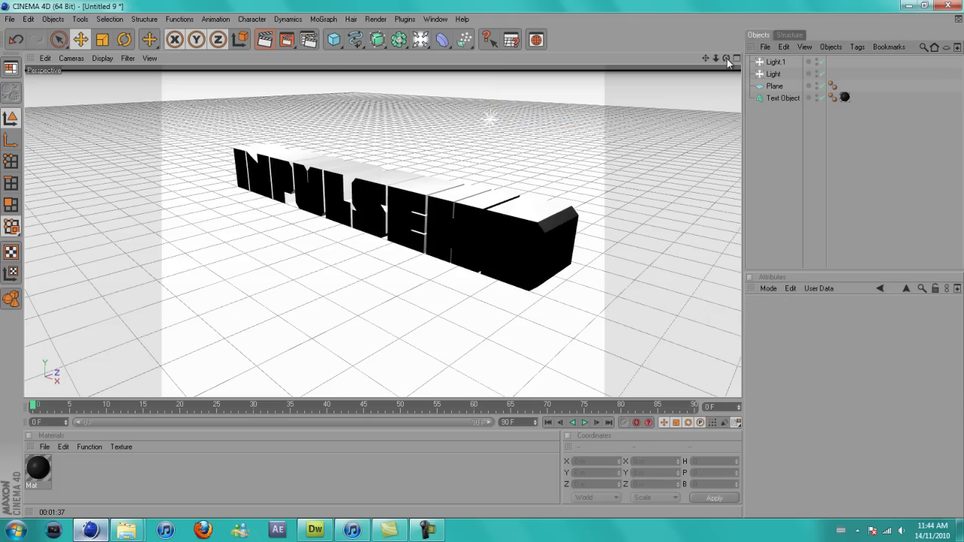
# Step: Create a second material and give its color channel a gradient texture of type 2D - V
pyautogui.moveTo(727, 59); pyautogui.dragTo(534, 163)
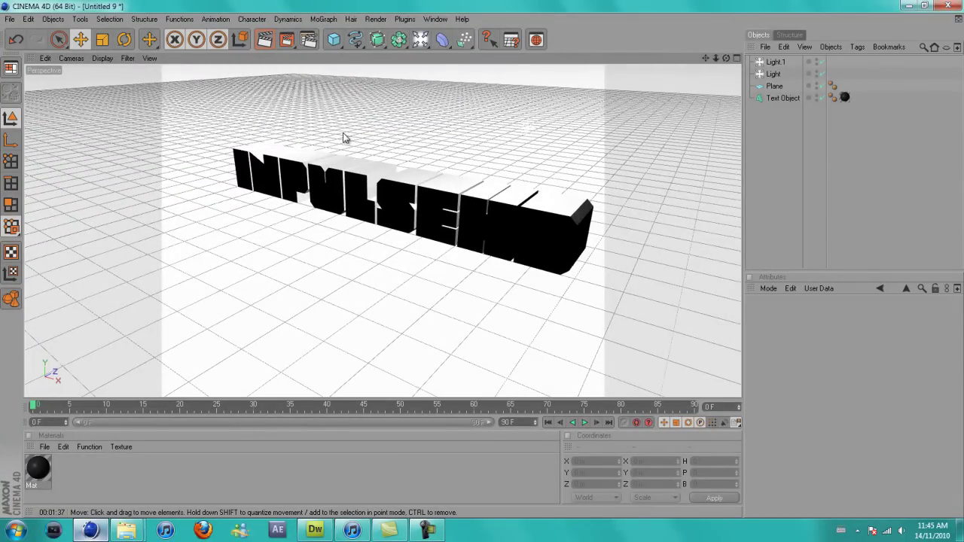
pyautogui.doubleClick(32, 475)
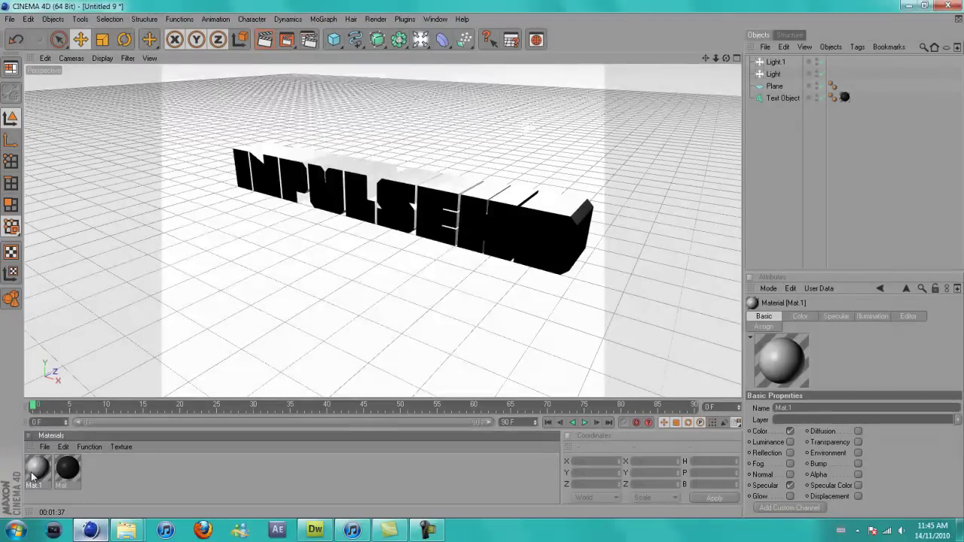
pyautogui.doubleClick(32, 474)
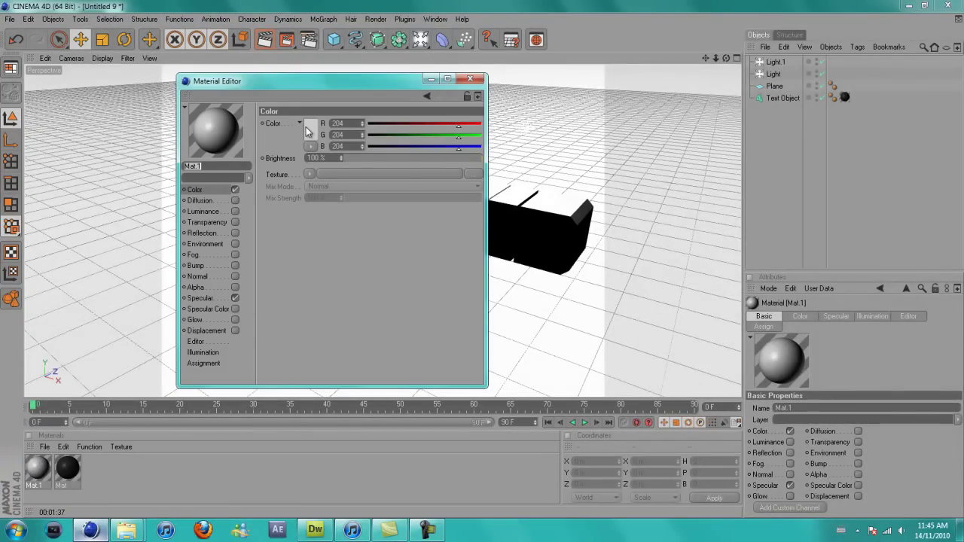
pyautogui.click(310, 174)
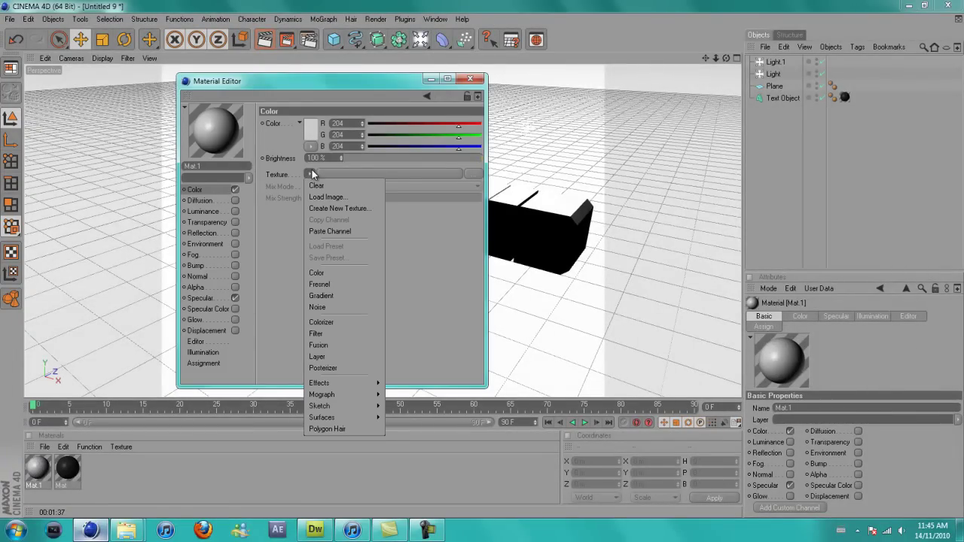
pyautogui.click(330, 295)
pyautogui.click(378, 175)
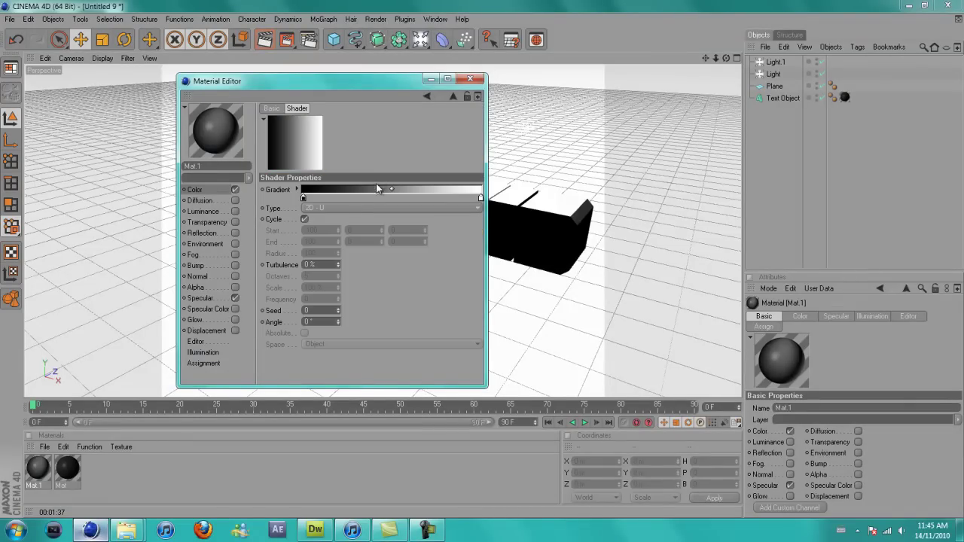
pyautogui.click(325, 211)
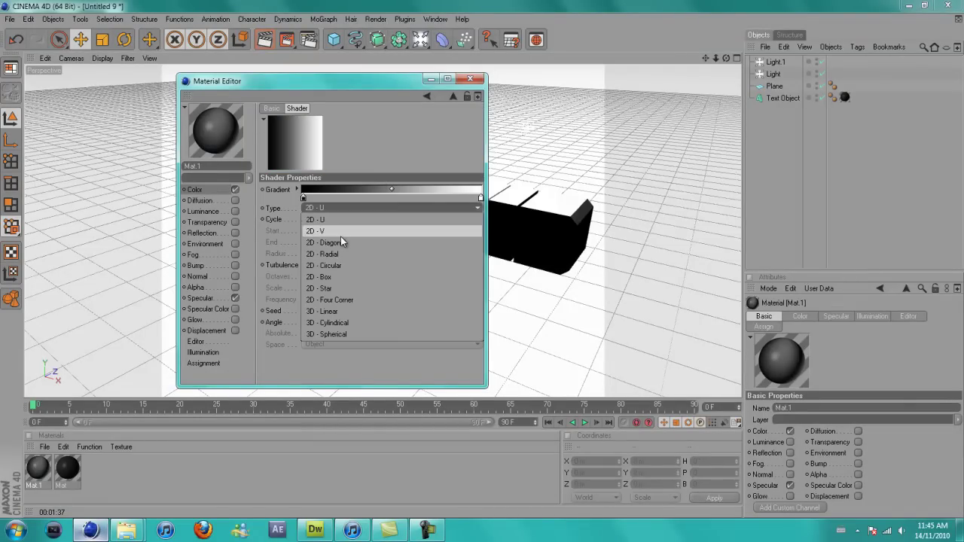
pyautogui.click(340, 235)
# Step: Color the gradient's start knot cyan (RGB 0, 255, 246) and its end knot green (RGB 72, 255, 0)
pyautogui.doubleClick(302, 197)
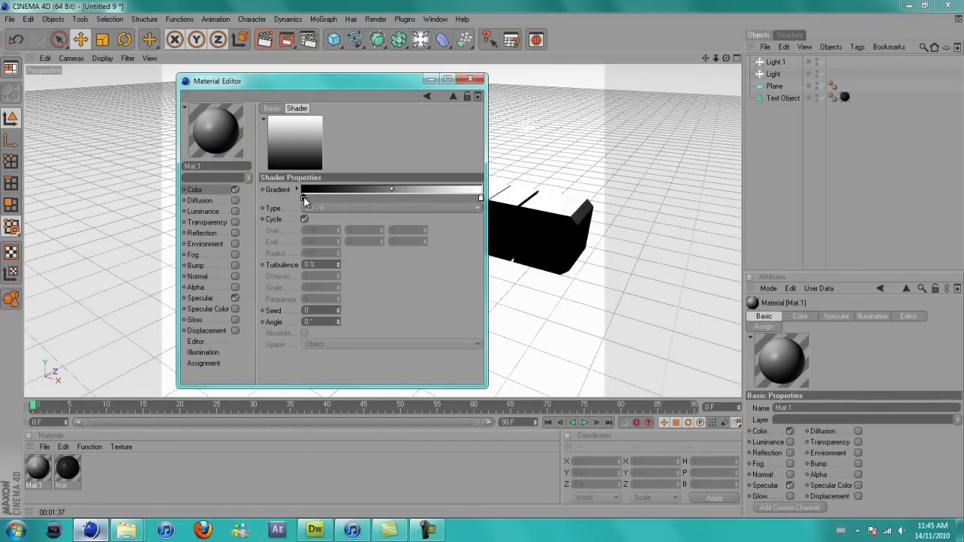
pyautogui.moveTo(275, 163); pyautogui.dragTo(362, 151)
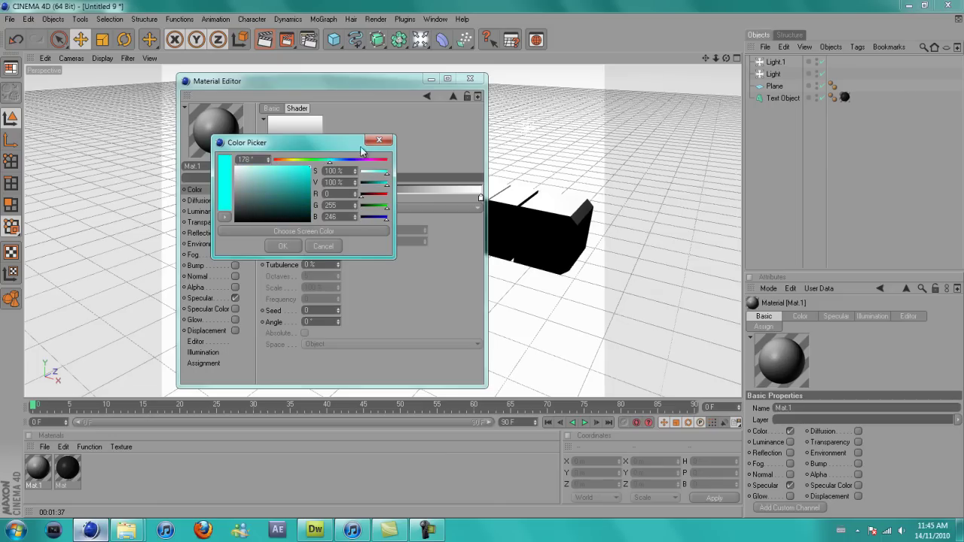
pyautogui.click(291, 249)
pyautogui.doubleClick(480, 198)
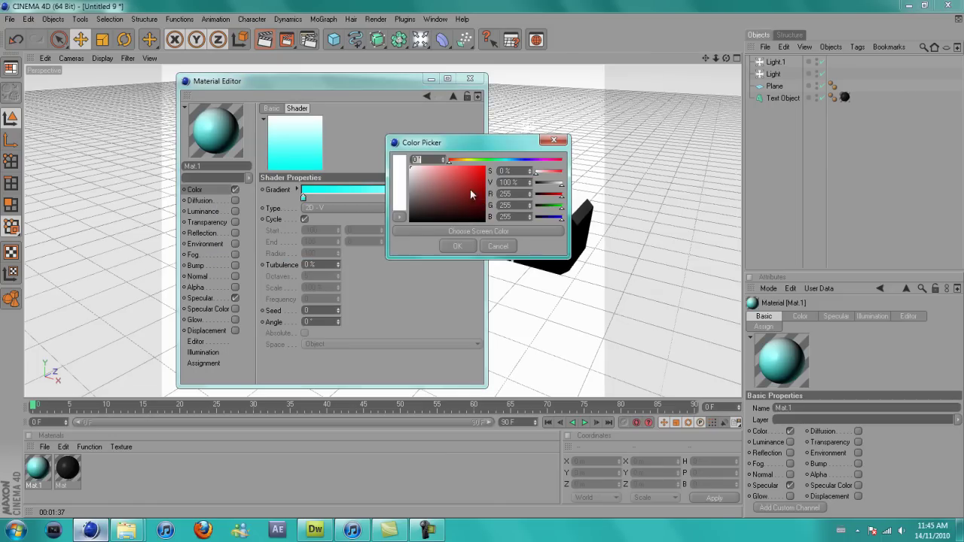
pyautogui.click(465, 162)
pyautogui.moveTo(466, 162); pyautogui.dragTo(516, 151)
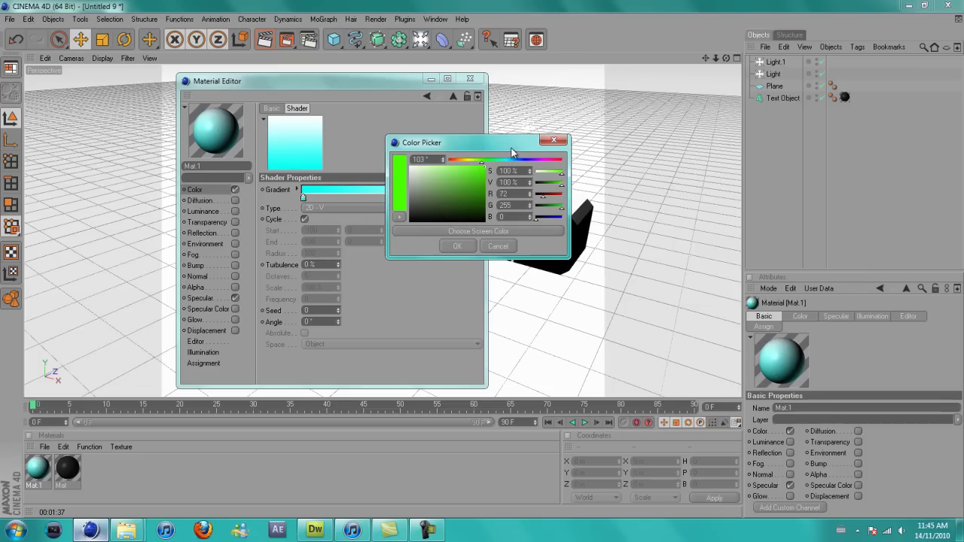
pyautogui.click(469, 245)
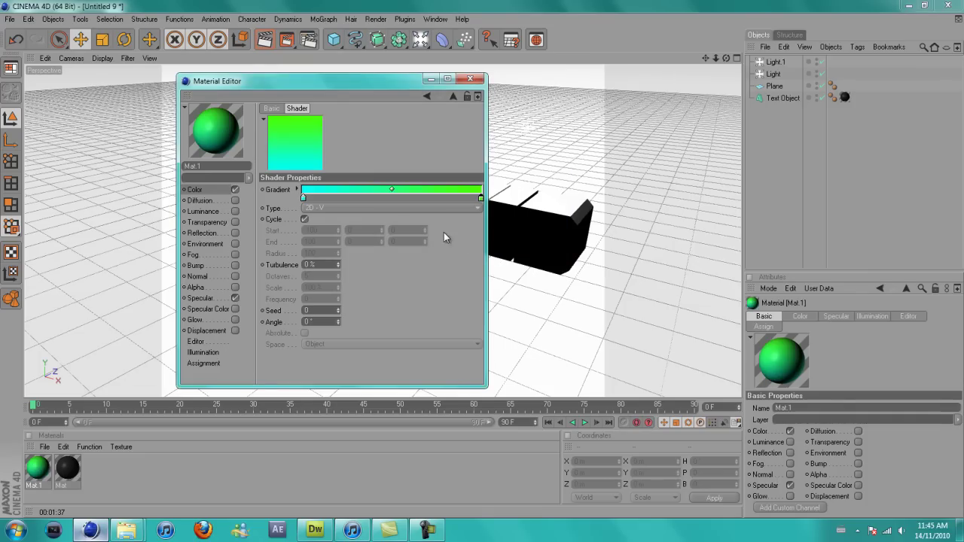
# Step: Copy the gradient from the green material's Color channel, enable its Luminance channel and paste the gradient there as texture
pyautogui.click(211, 210)
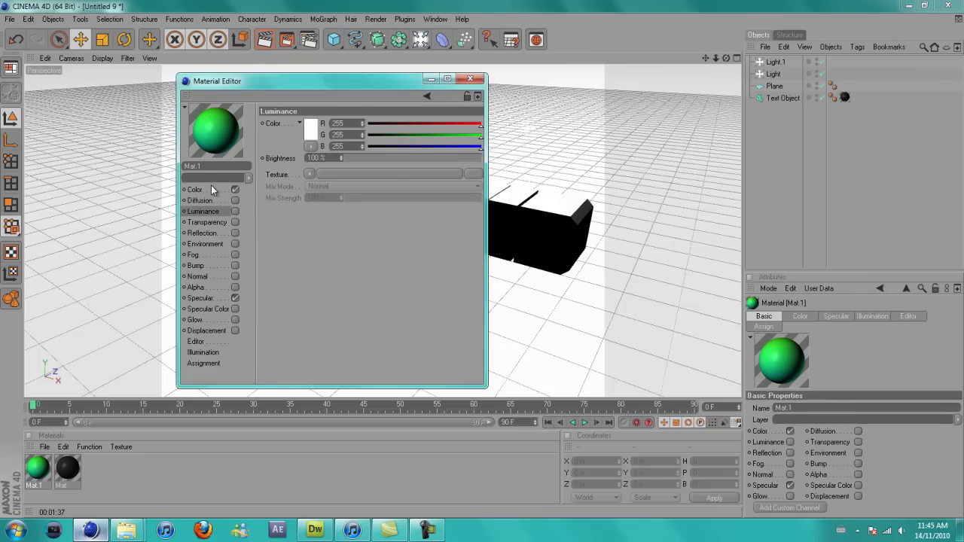
pyautogui.click(211, 187)
pyautogui.click(309, 174)
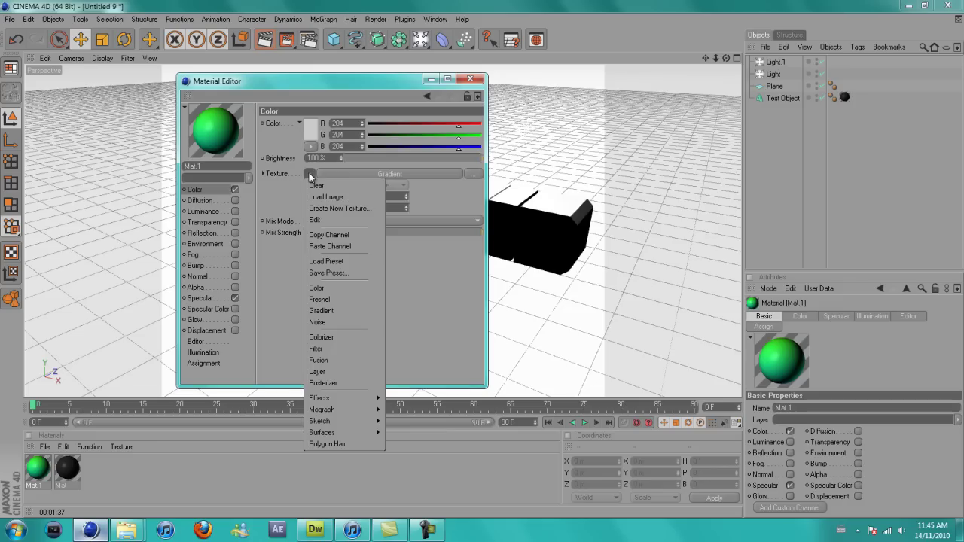
pyautogui.click(341, 235)
pyautogui.click(208, 211)
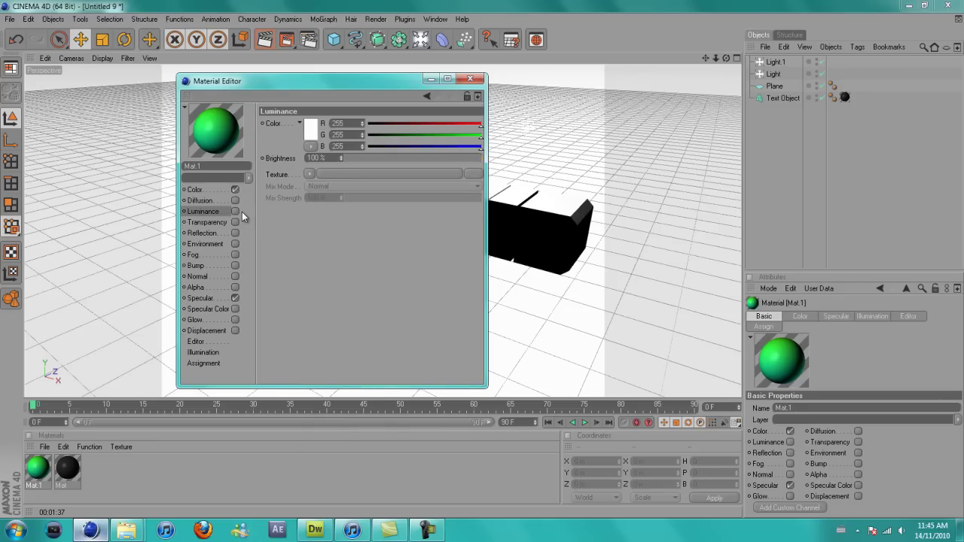
pyautogui.click(235, 211)
pyautogui.click(309, 174)
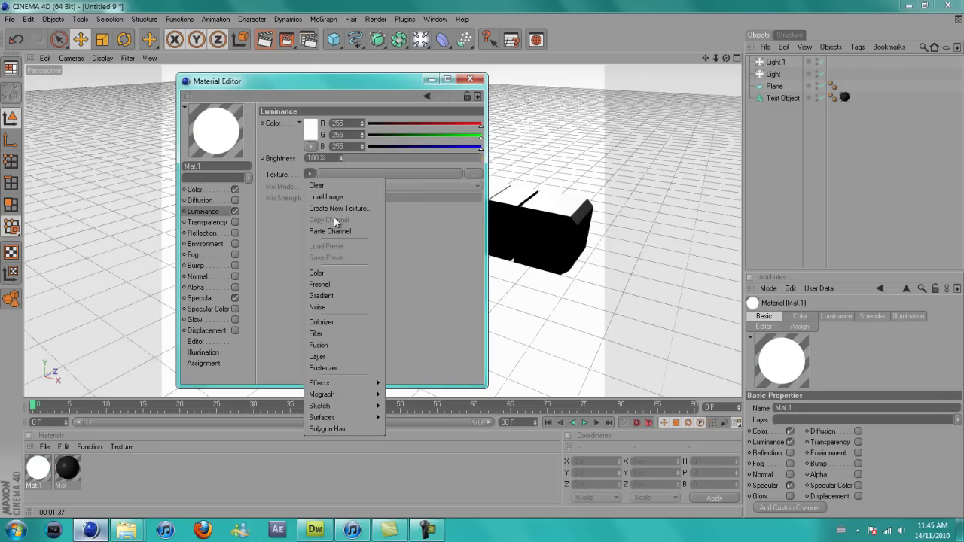
pyautogui.click(332, 232)
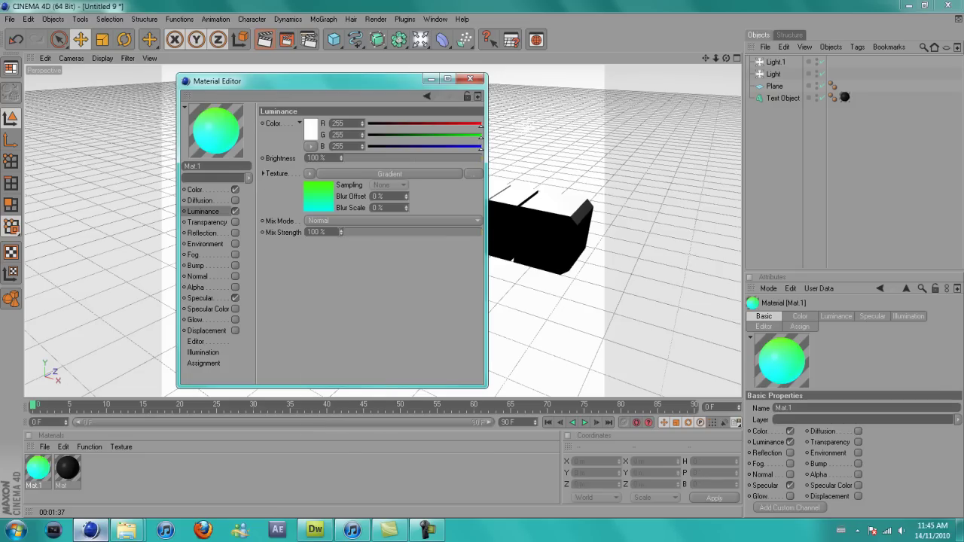
# Step: Enable the gradient material's Reflection channel with 0% brightness and a Fresnel texture at 31% mix strength
pyautogui.click(203, 233)
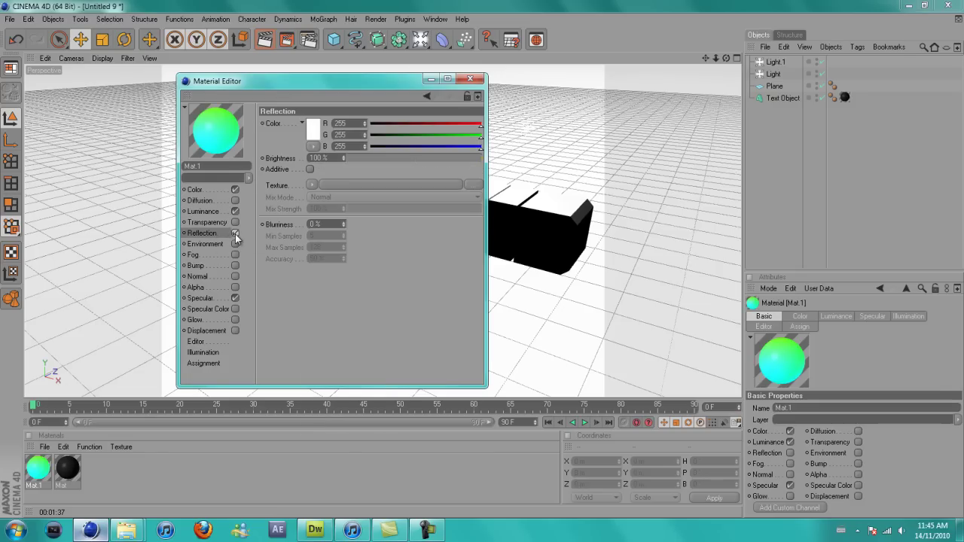
pyautogui.click(235, 234)
pyautogui.moveTo(433, 159); pyautogui.dragTo(345, 159)
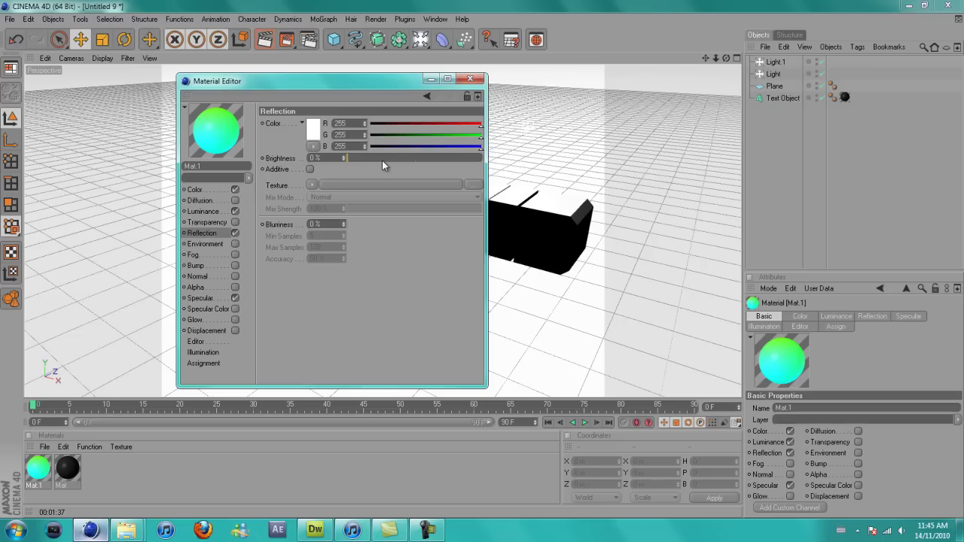
pyautogui.click(312, 186)
pyautogui.click(341, 294)
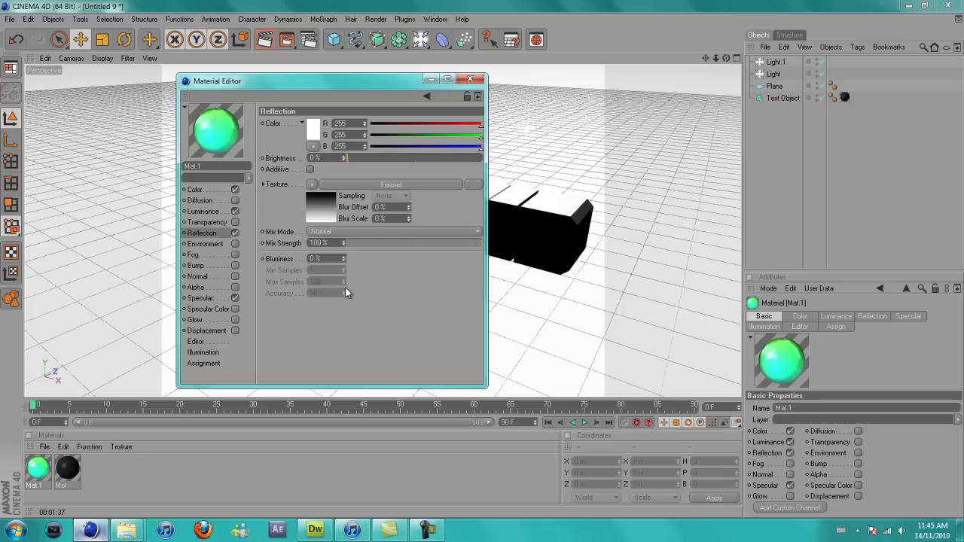
pyautogui.moveTo(441, 242); pyautogui.dragTo(390, 247)
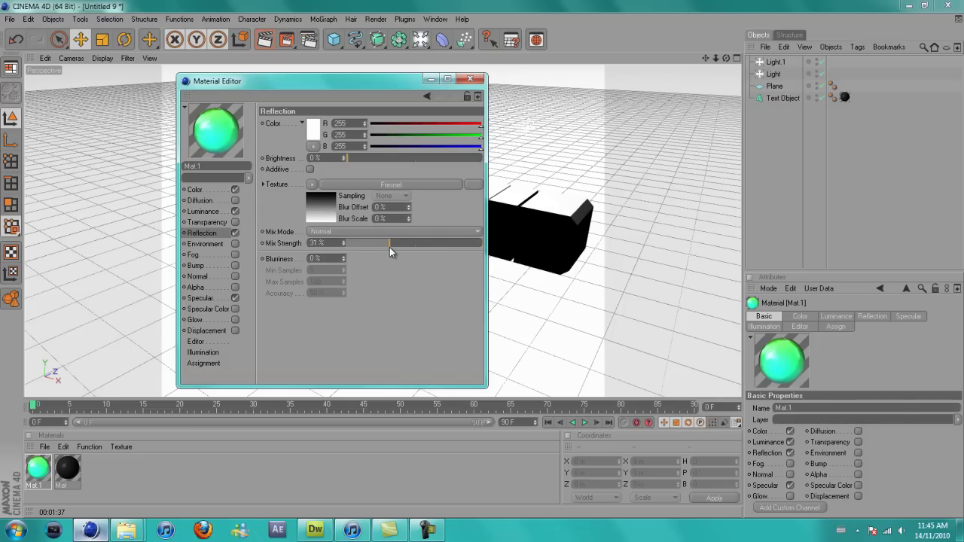
pyautogui.click(470, 78)
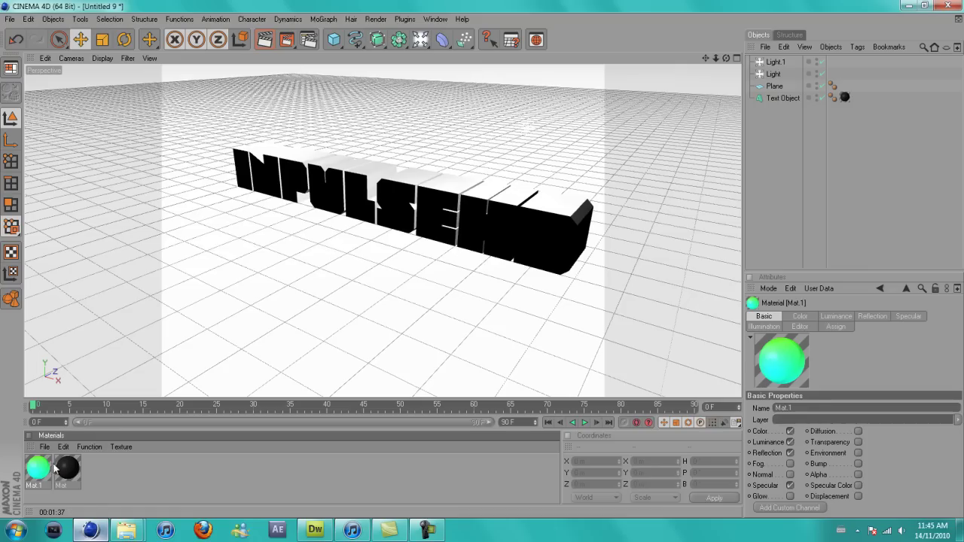
# Step: Apply the gradient material to the text and place its texture tag before the dark material's tag
pyautogui.moveTo(40, 470); pyautogui.dragTo(373, 194)
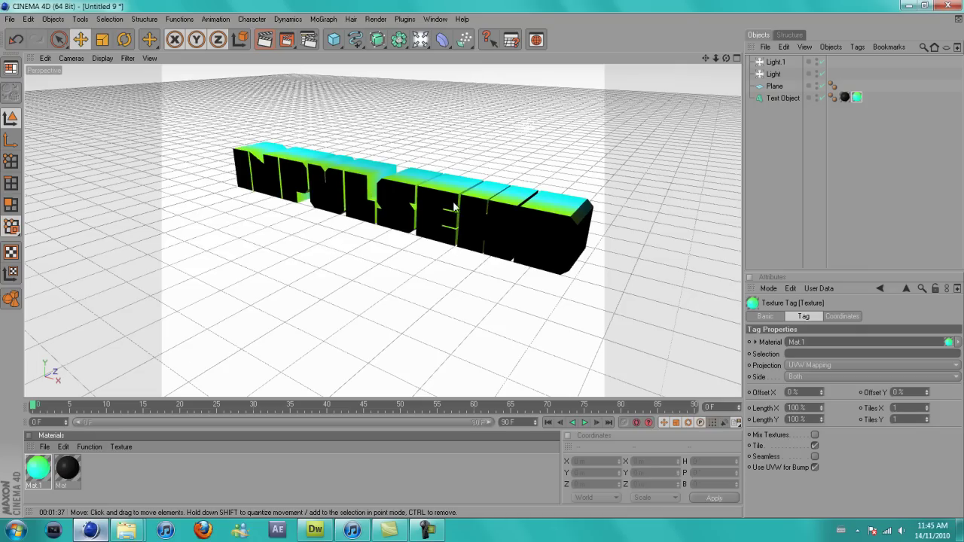
pyautogui.click(857, 98)
pyautogui.moveTo(857, 102); pyautogui.dragTo(839, 98)
# Step: Load the first saved user preset into the render settings and display its Ambient Occlusion properties
pyautogui.moveTo(727, 59); pyautogui.dragTo(643, 48)
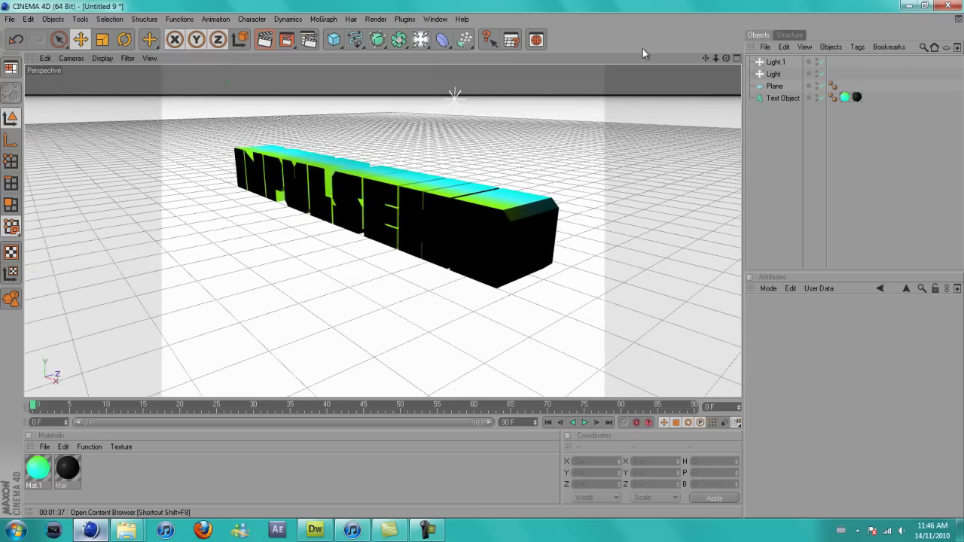
pyautogui.click(376, 19)
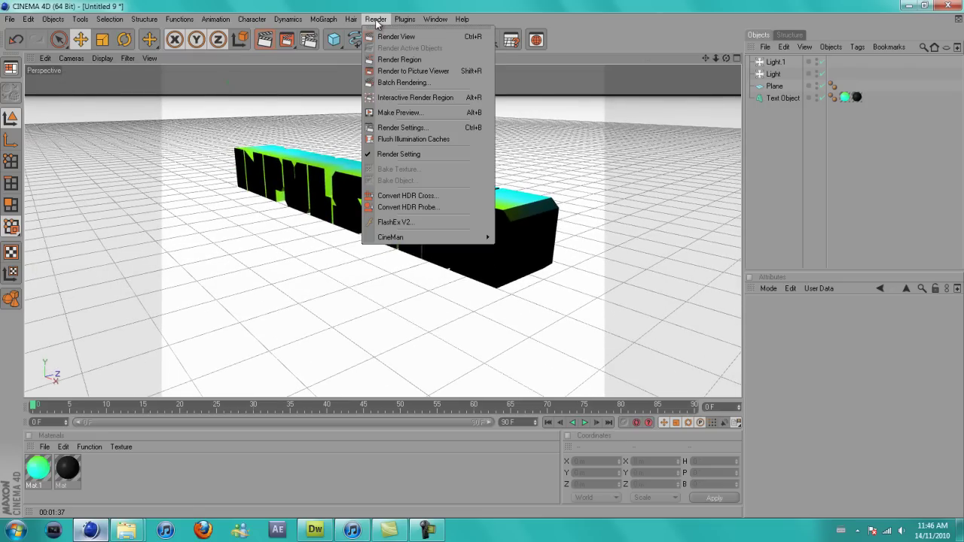
pyautogui.click(409, 127)
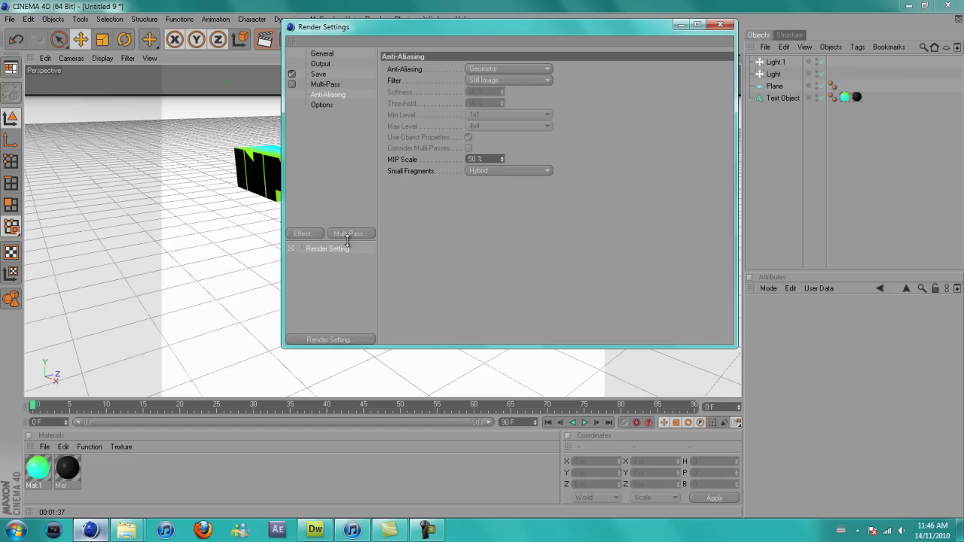
pyautogui.click(340, 339)
pyautogui.moveTo(452, 467)
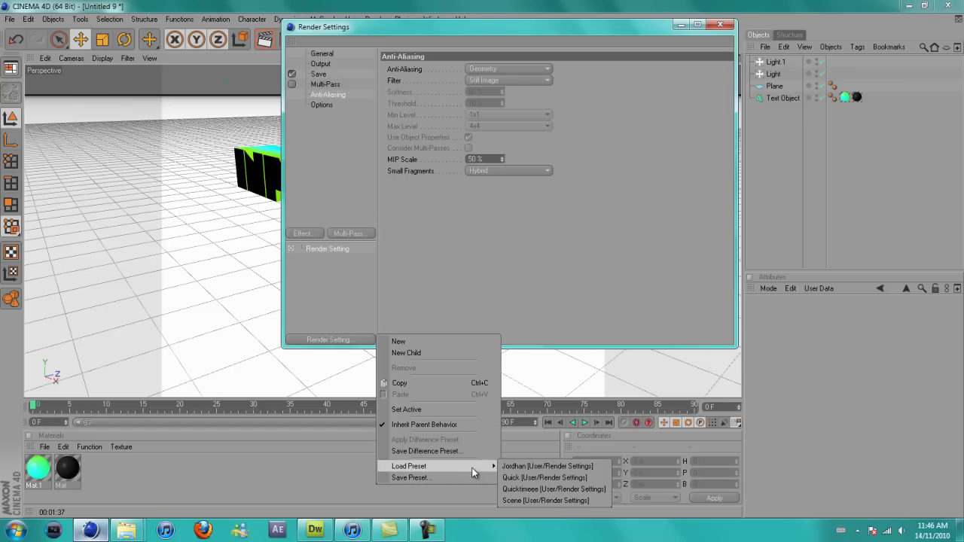
pyautogui.click(537, 467)
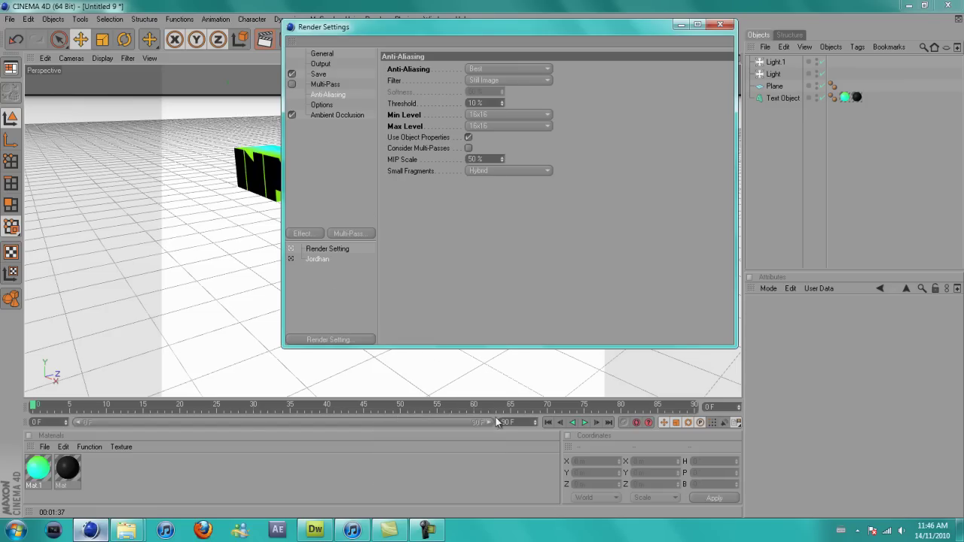
pyautogui.click(350, 115)
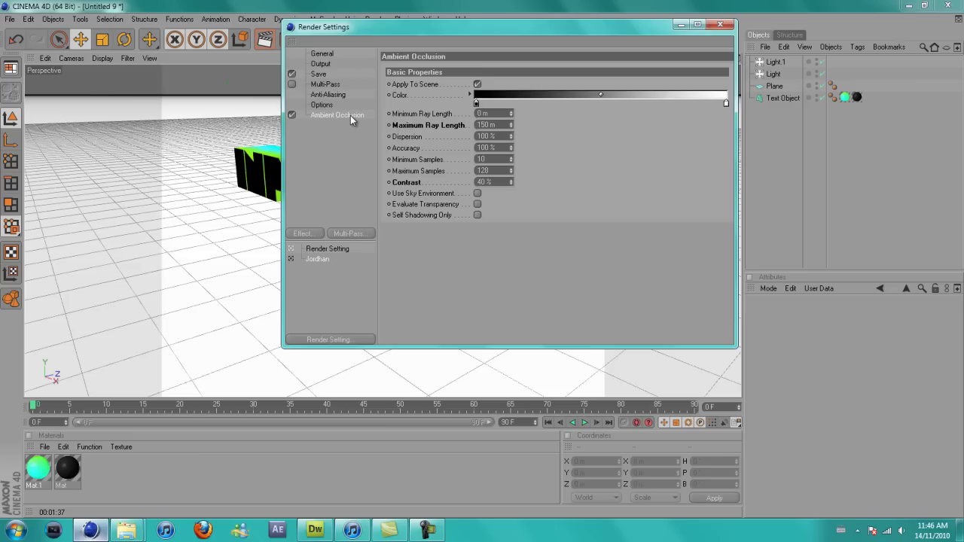
pyautogui.click(303, 235)
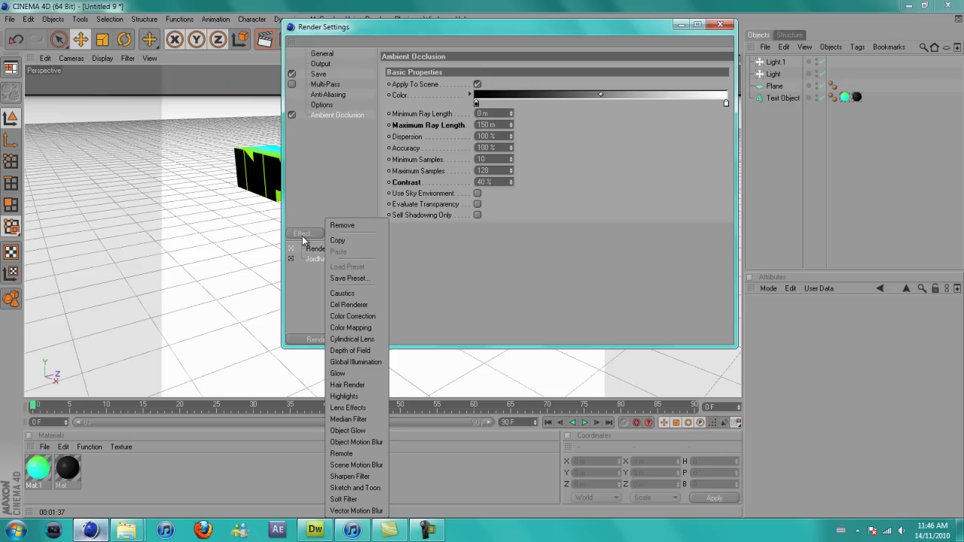
pyautogui.click(294, 269)
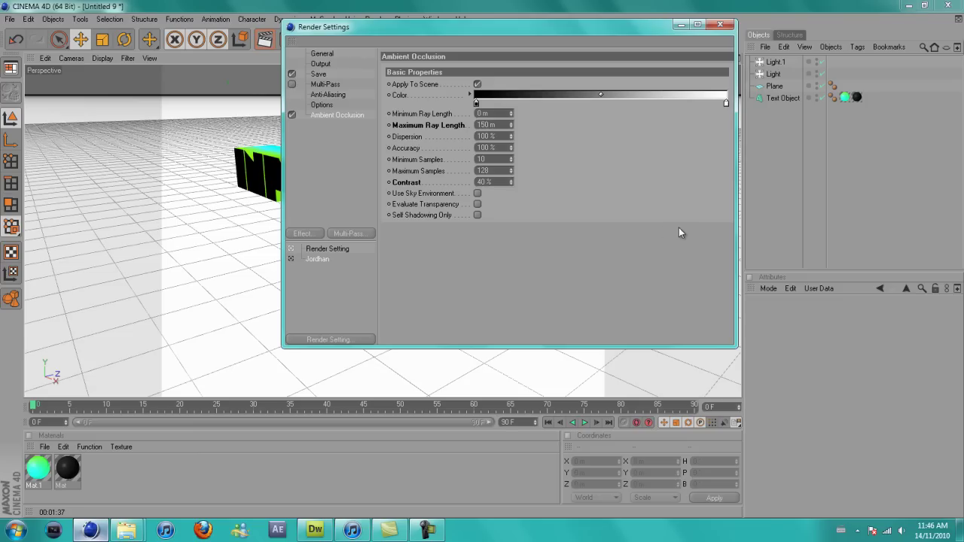
# Step: Set the preset's anti-aliasing Min Level to 1x1 and Max Level to 4x4
pyautogui.click(327, 93)
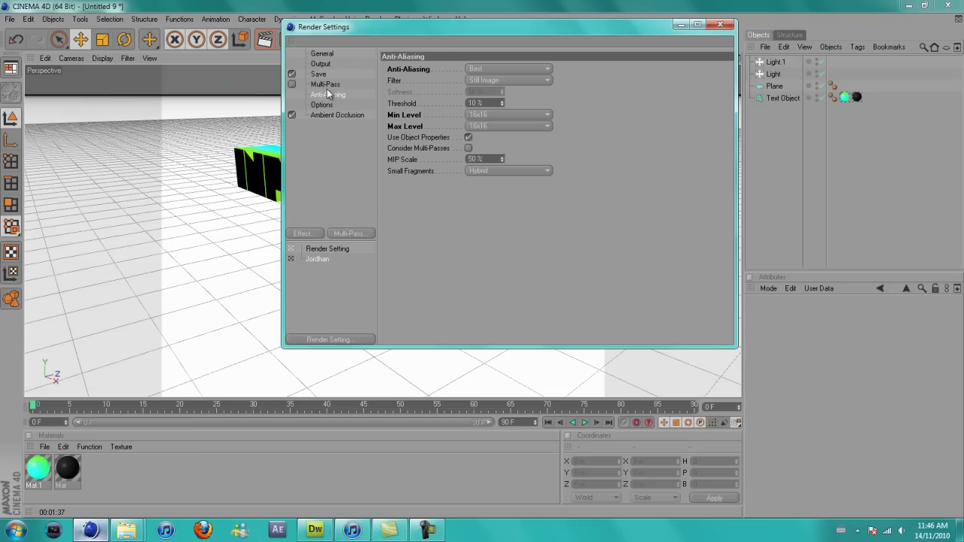
pyautogui.click(505, 116)
pyautogui.click(501, 123)
pyautogui.click(501, 124)
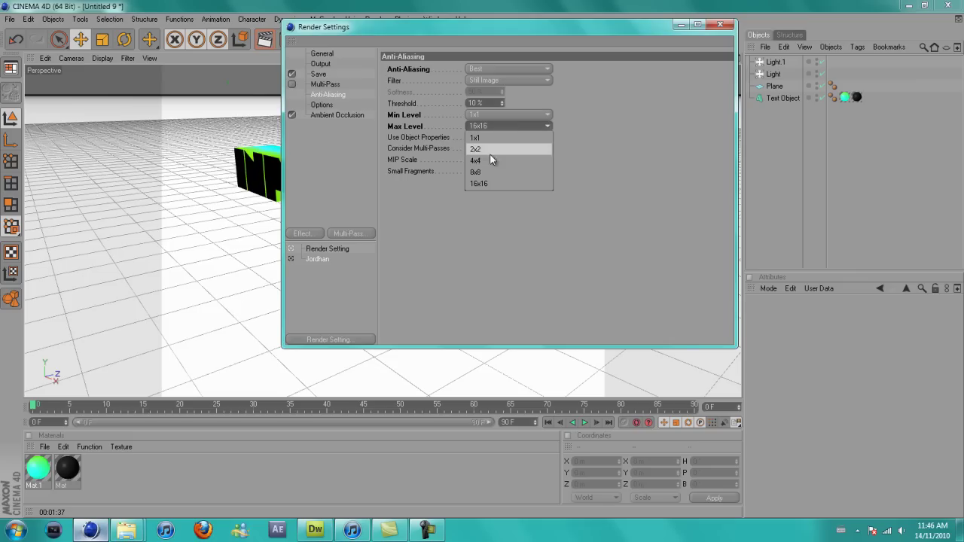
pyautogui.click(491, 160)
pyautogui.click(721, 25)
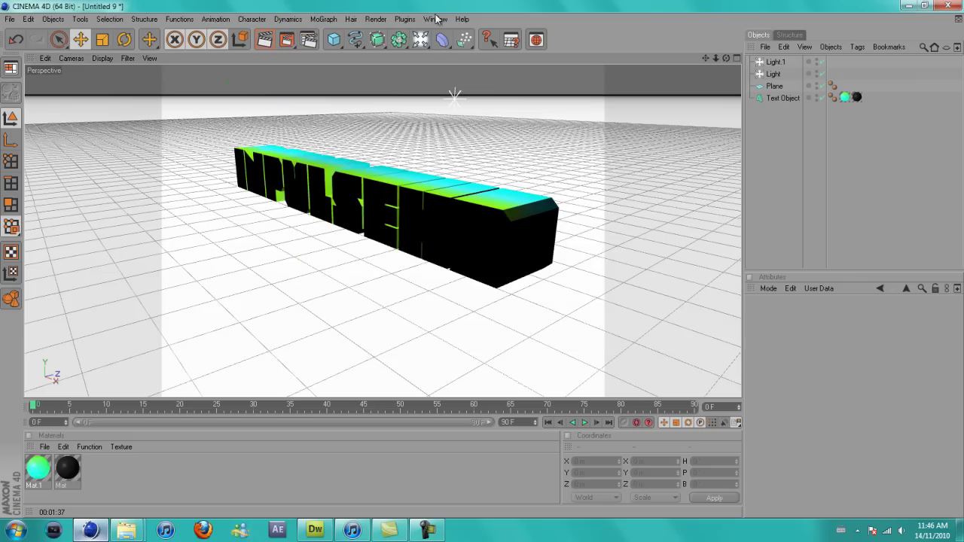
# Step: Render the perspective view of the text from closer up and dismiss the Windows color scheme dialog
pyautogui.click(376, 19)
pyautogui.click(397, 167)
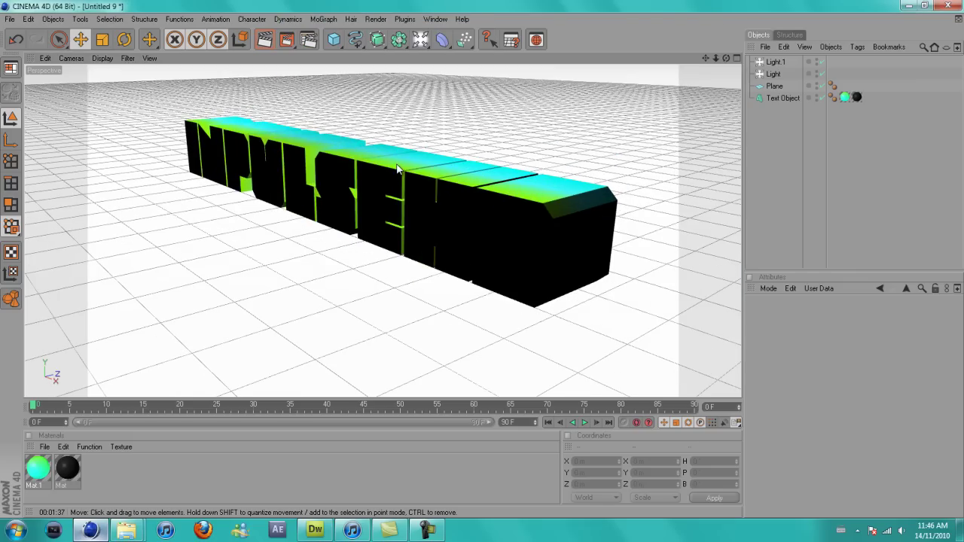
pyautogui.click(265, 39)
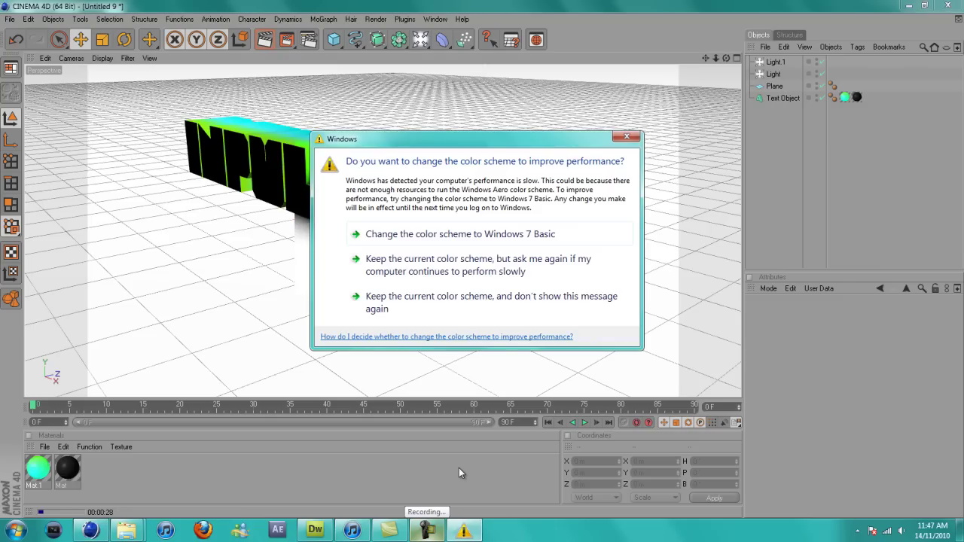
pyautogui.click(626, 137)
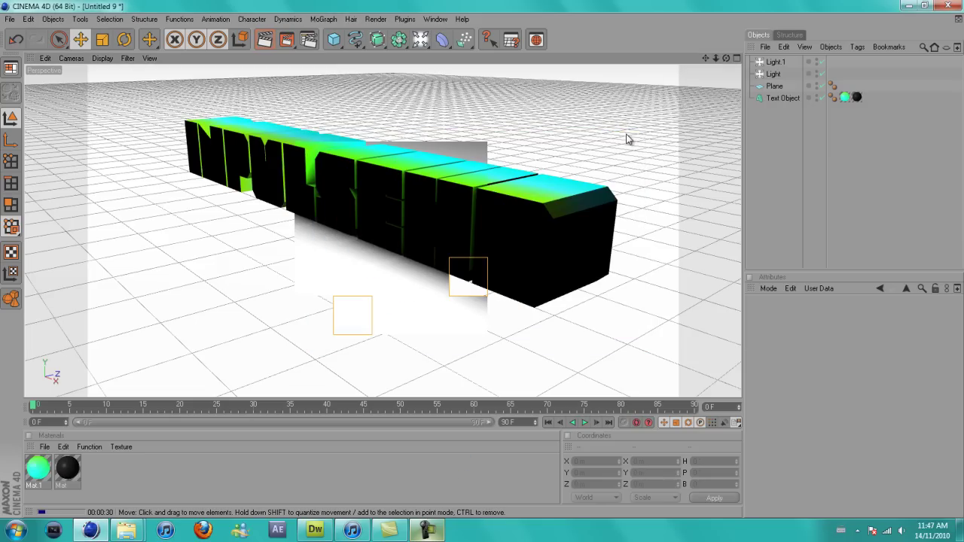